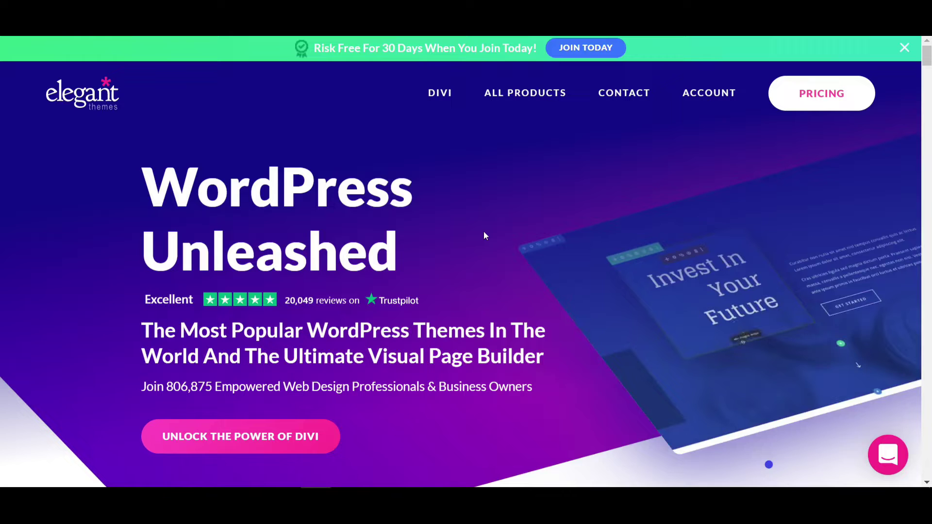
scroll(293, 282, down, 3)
scroll(292, 281, up, 3)
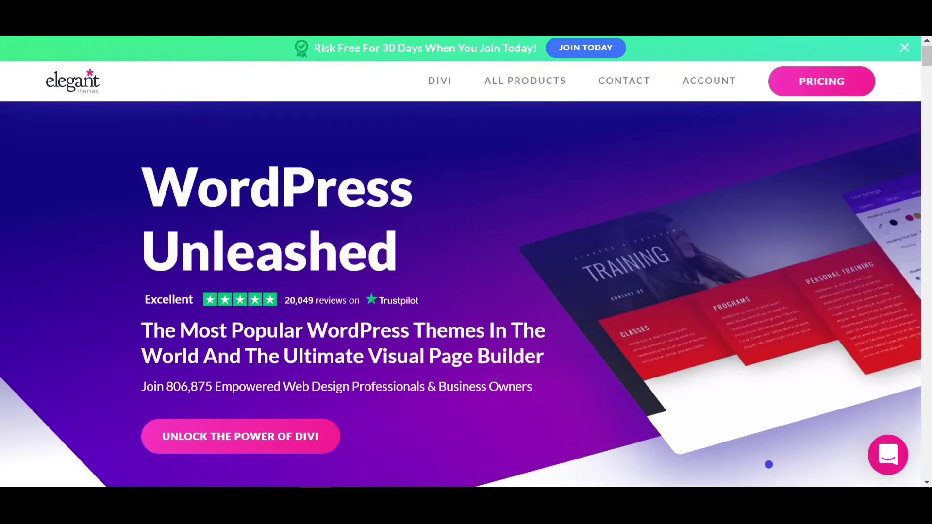
scroll(215, 252, down, 3)
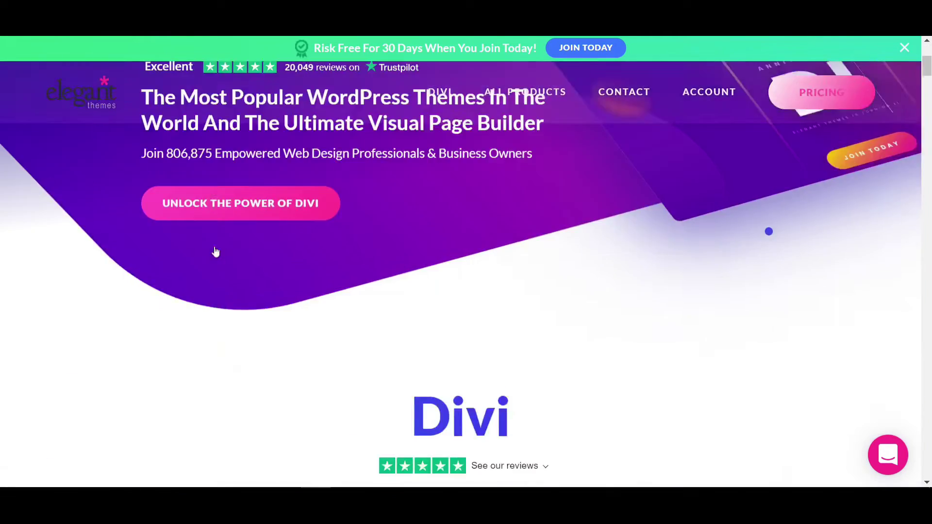
scroll(216, 252, down, 5)
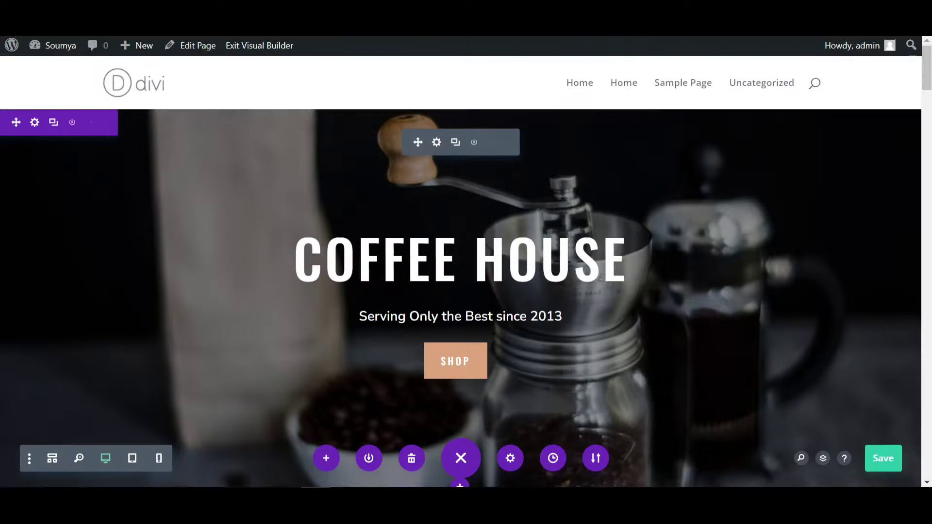
scroll(443, 273, down, 5)
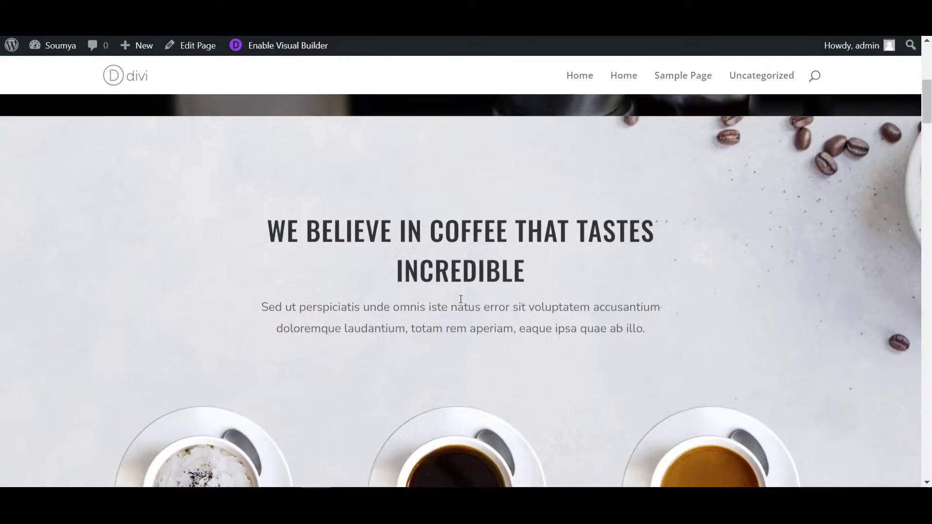
scroll(459, 301, up, 5)
scroll(329, 293, down, 8)
scroll(548, 292, down, 5)
scroll(548, 292, down, 5)
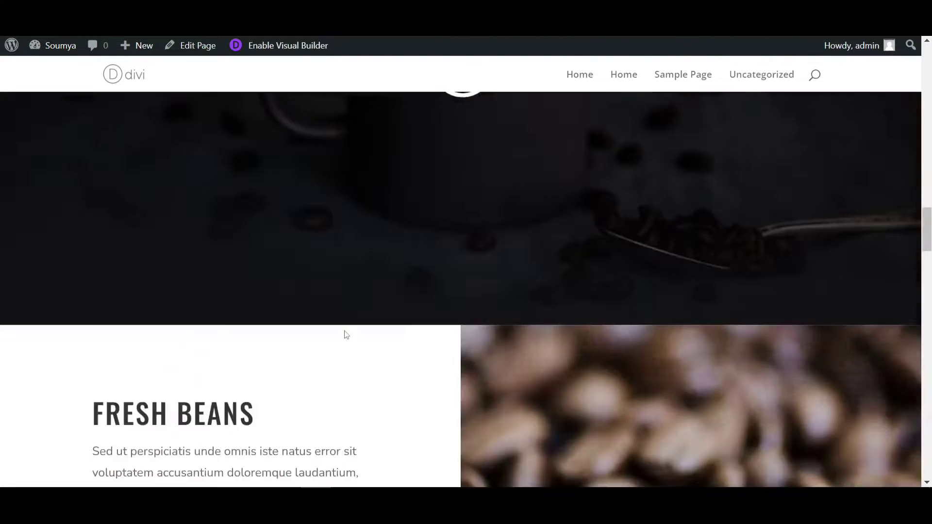
scroll(344, 332, down, 5)
scroll(578, 301, up, 5)
scroll(430, 311, down, 8)
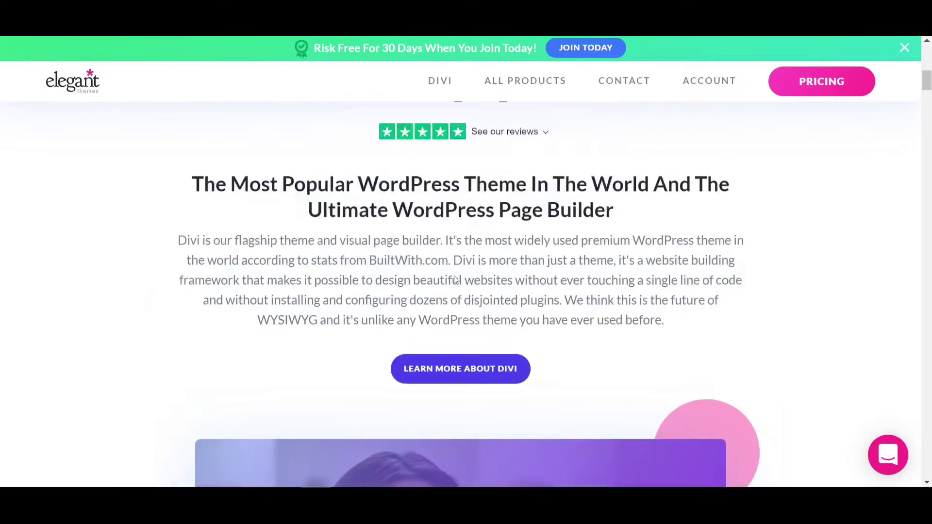
scroll(457, 282, up, 5)
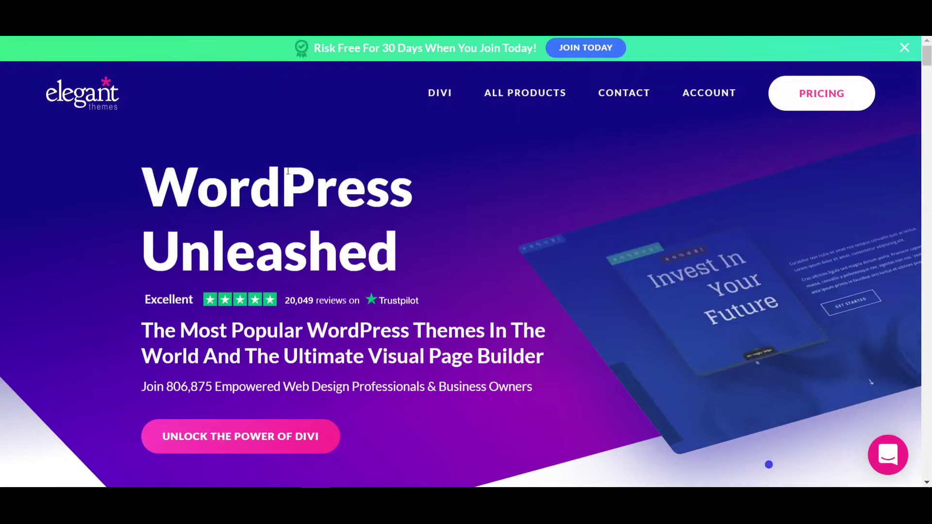
mouse_move(708, 81)
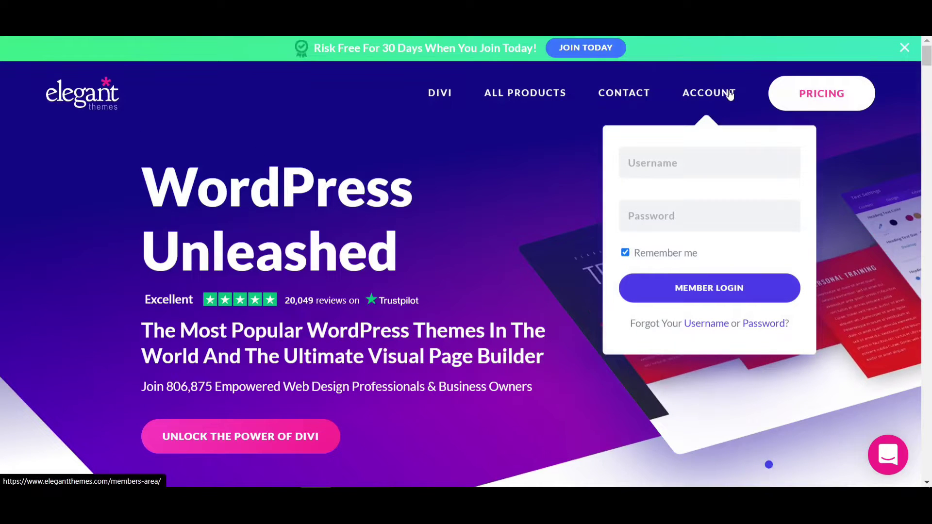
Step: Enter the Elegant Themes member username and password in the login panel
click(684, 165)
click(657, 217)
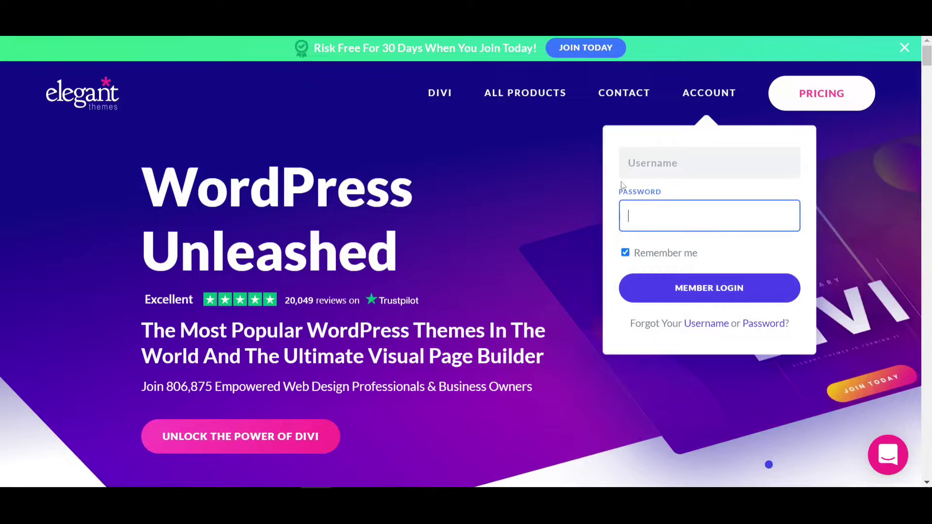
click(677, 171)
click(666, 214)
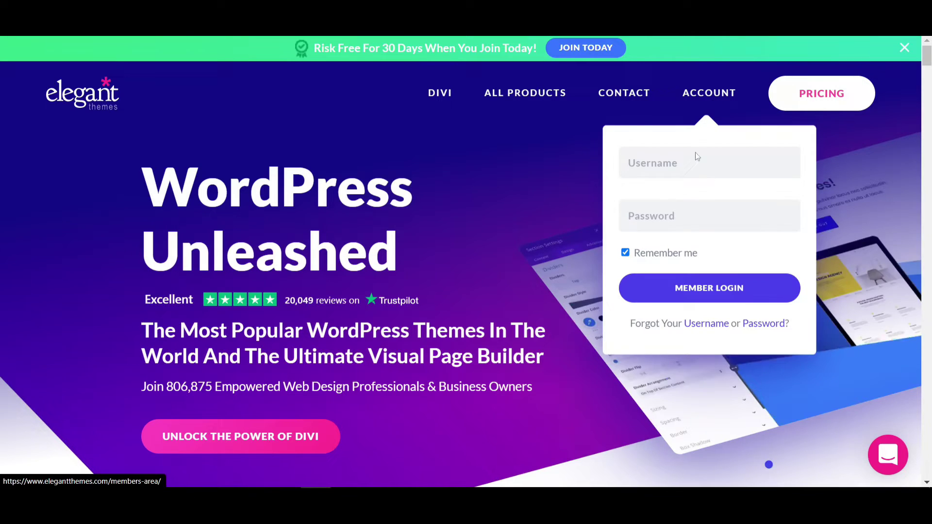
click(695, 156)
click(667, 216)
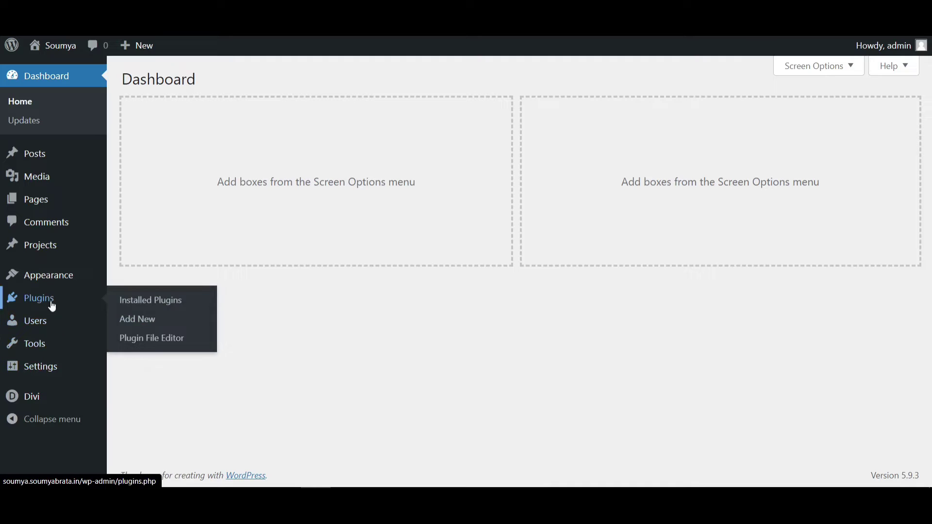
Step: Activate the Twenty Twenty-One theme from Appearance > Themes
mouse_move(48, 274)
click(137, 283)
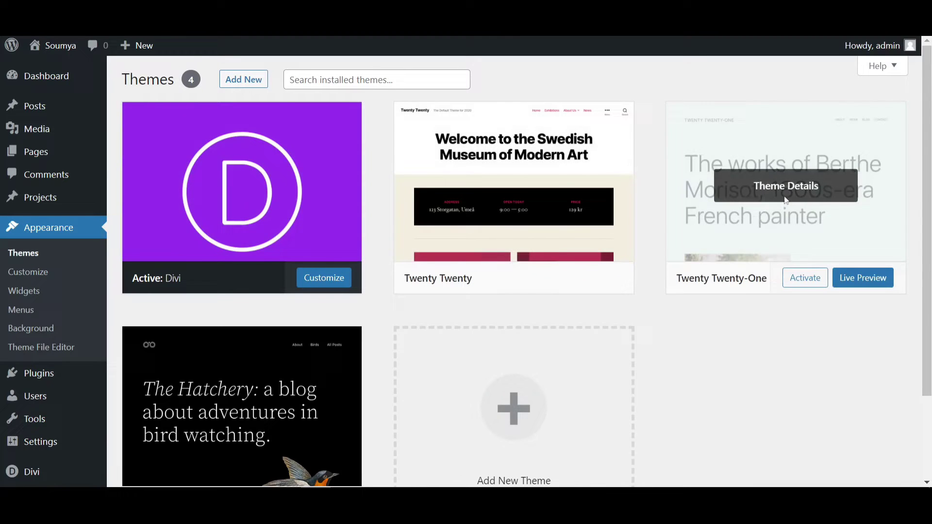
click(798, 189)
click(481, 467)
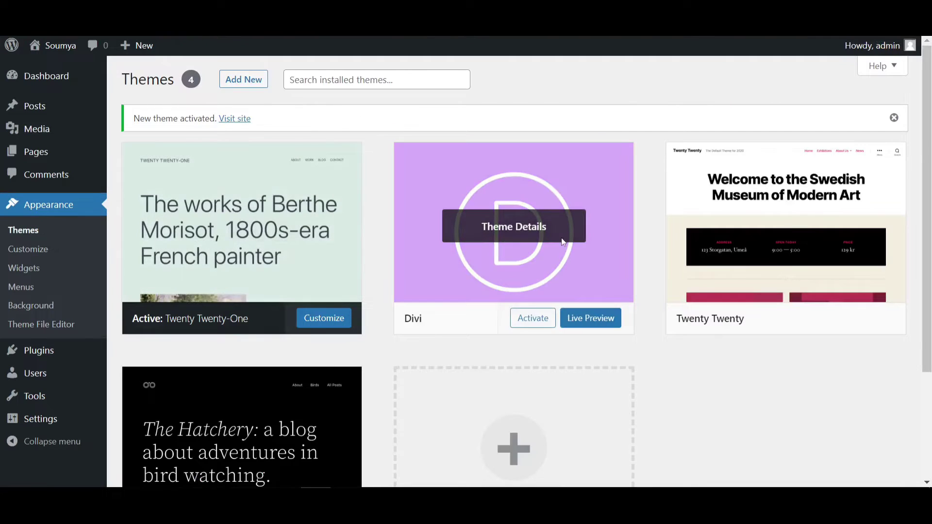
Step: Delete the Divi theme from its details panel and confirm the deletion
click(562, 243)
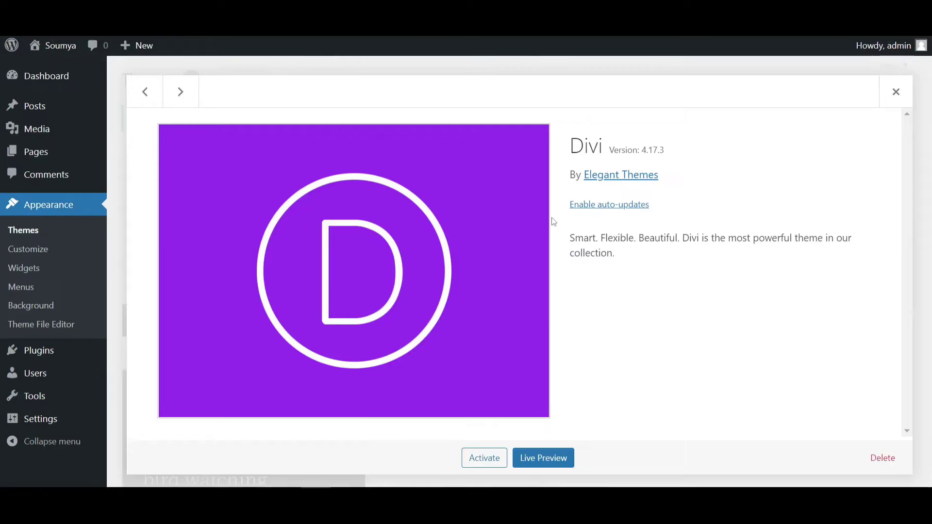
click(882, 458)
click(531, 118)
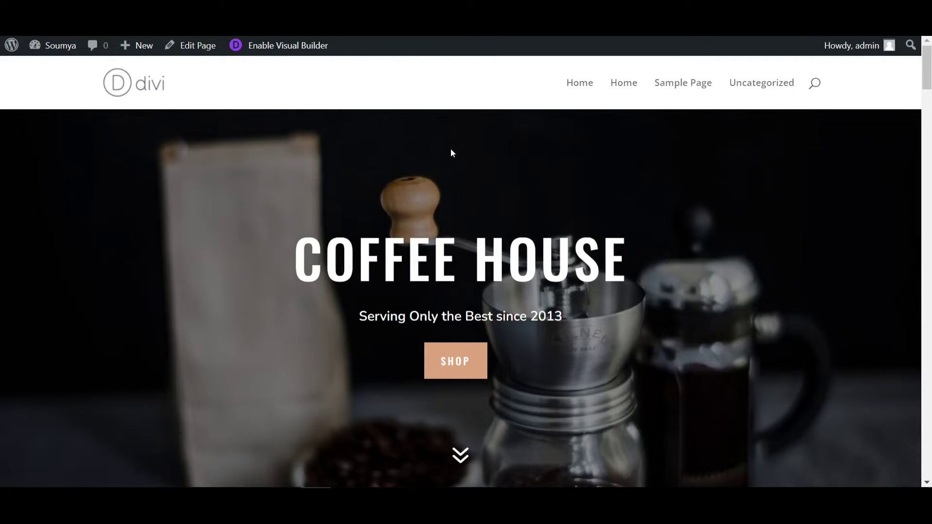
Step: Select all three pages under All Pages and bulk-move them to the Trash
key(F5)
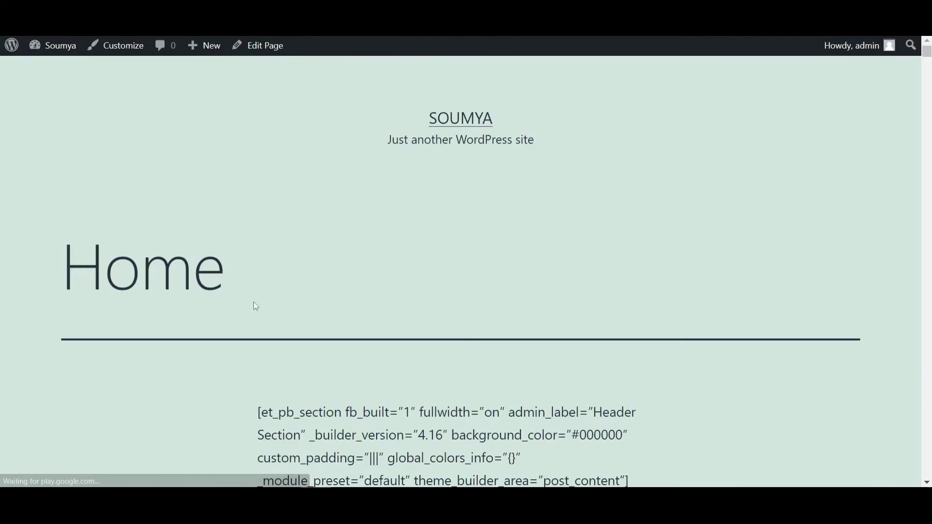
scroll(254, 305, down, 3)
scroll(177, 191, up, 3)
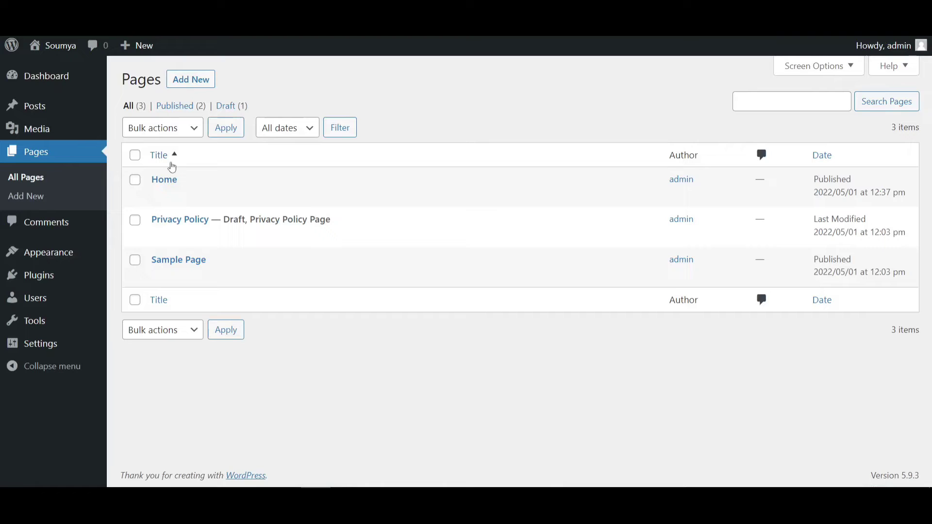
click(135, 155)
click(166, 127)
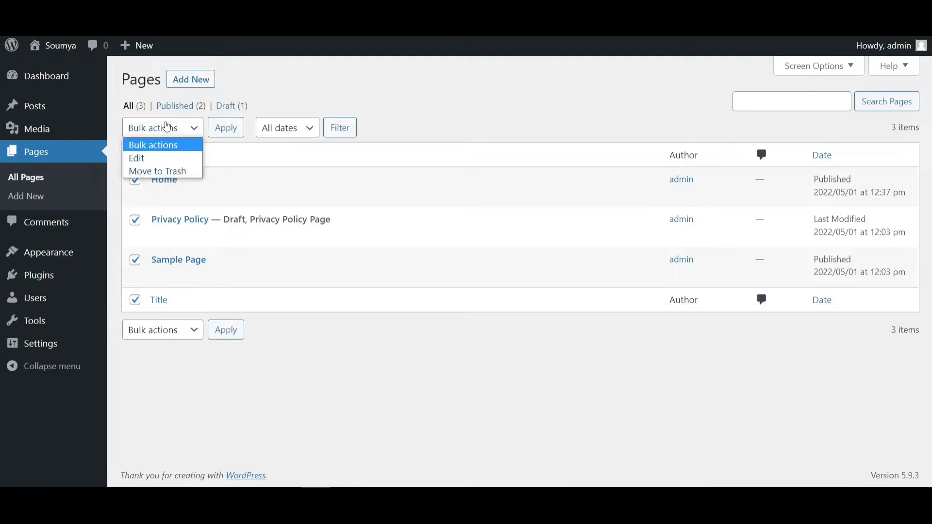
click(157, 171)
click(328, 130)
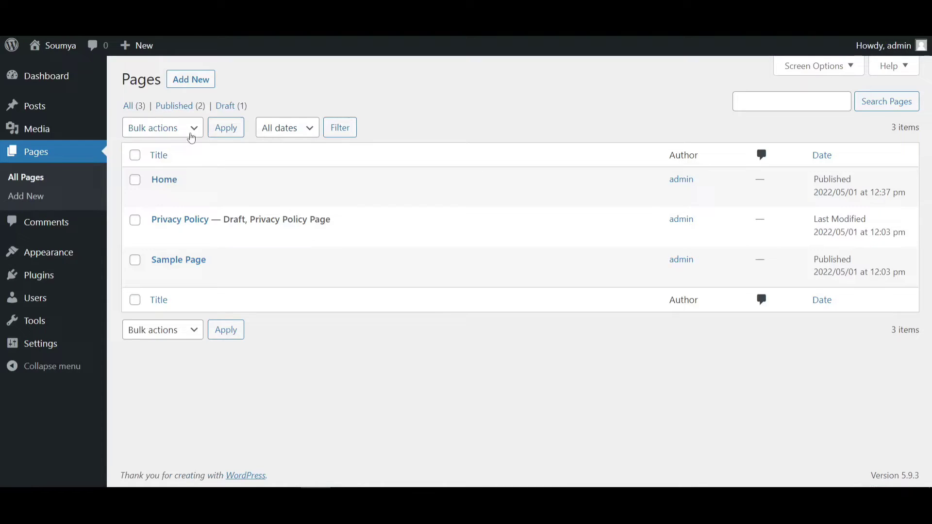
click(187, 130)
click(159, 172)
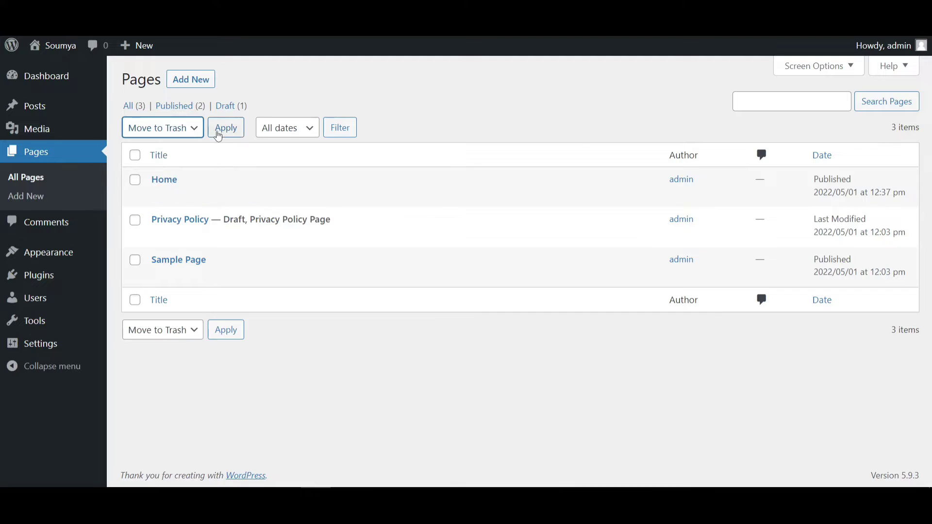
click(181, 134)
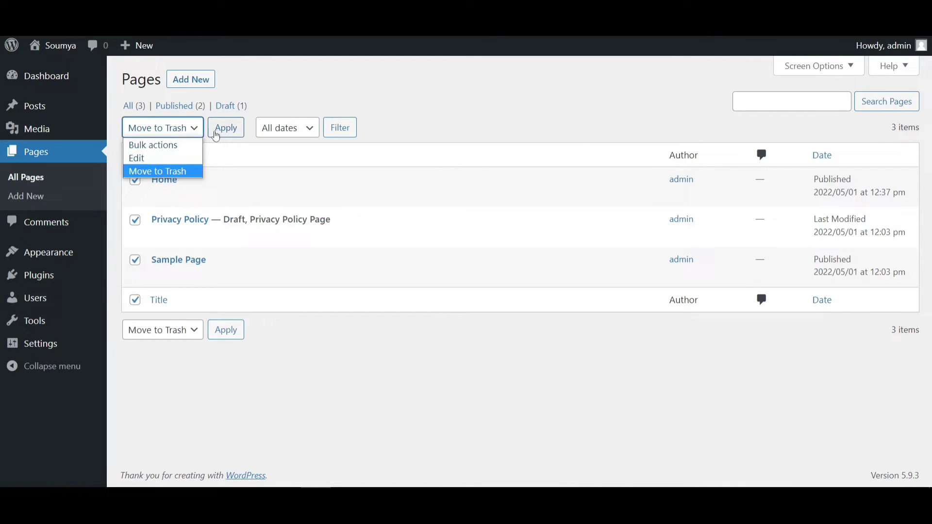
click(240, 132)
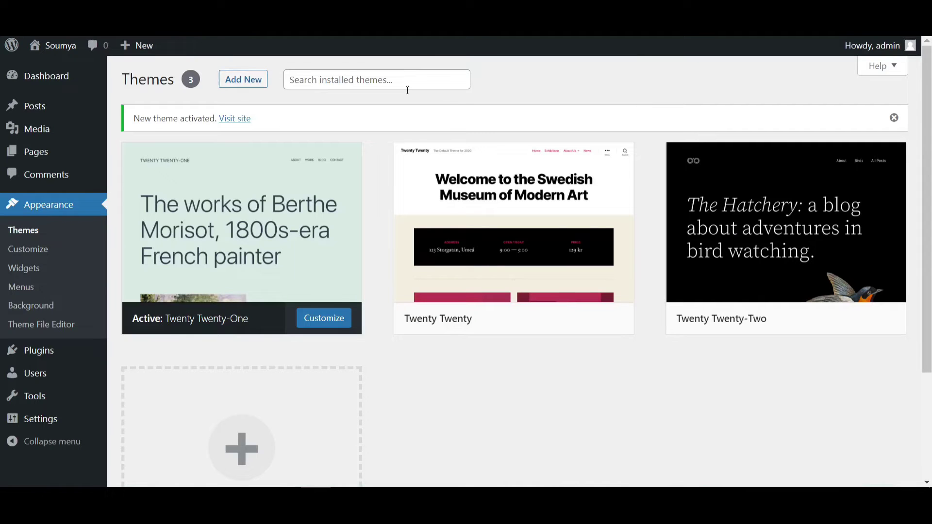
Step: Start a new theme upload and attach Divi.zip from File Explorer as the file
click(235, 84)
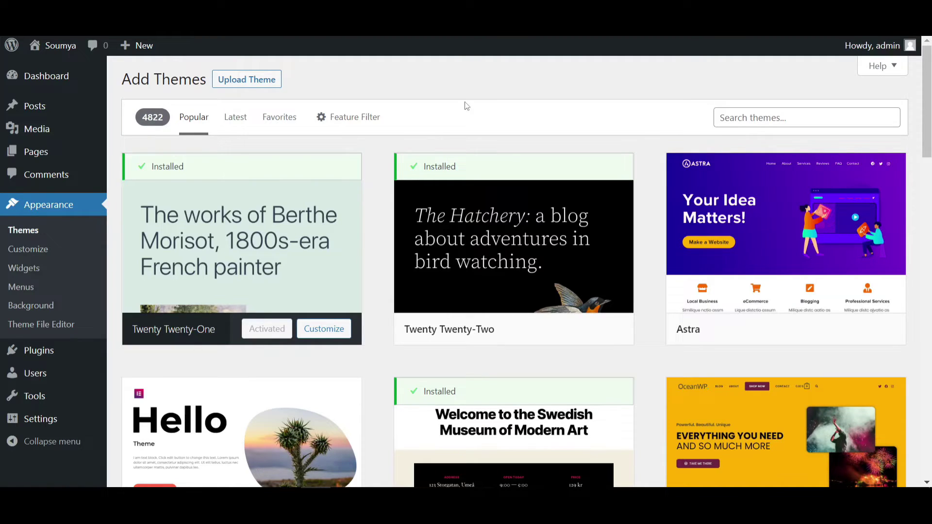
click(230, 86)
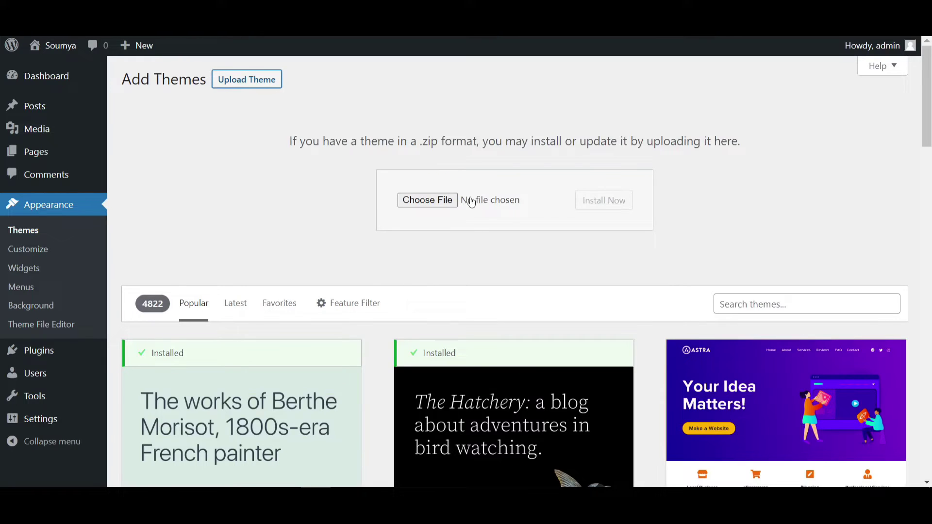
key(alt+Tab)
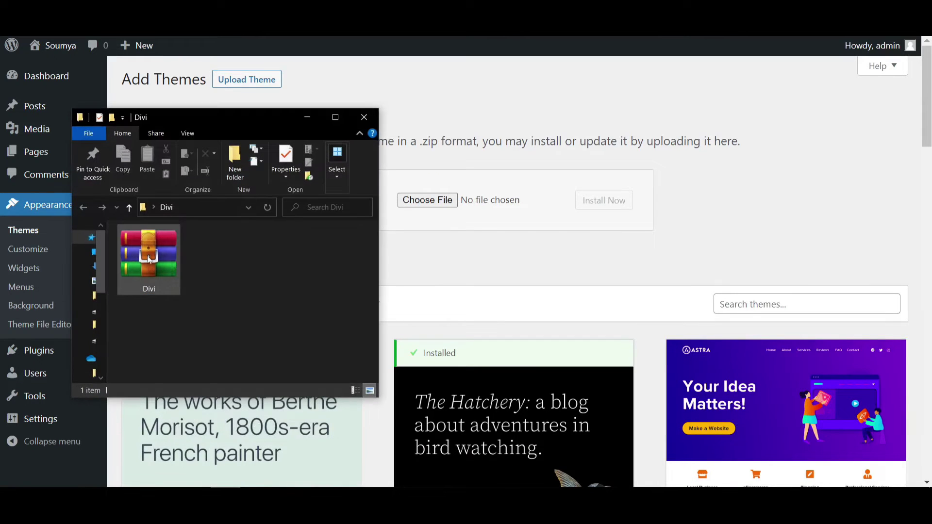
drag(145, 255, 455, 211)
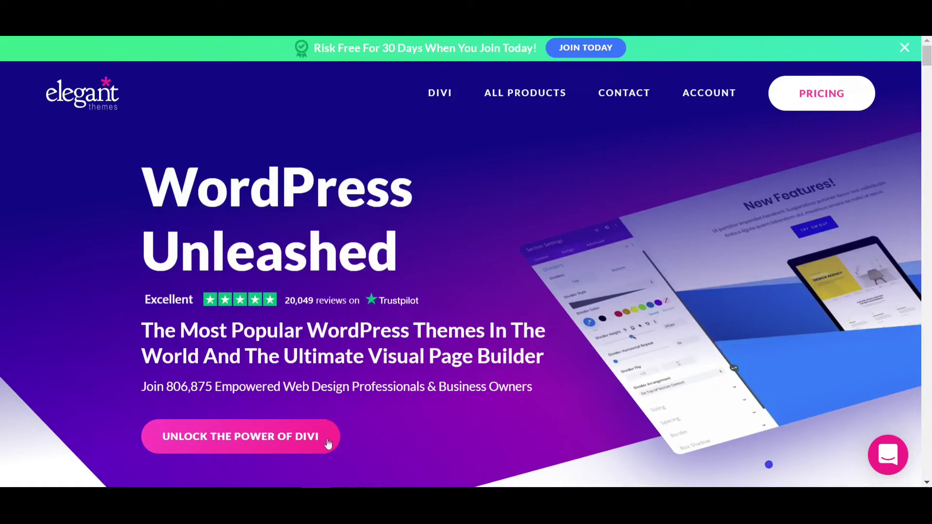
Step: Install the Divi theme from the chosen Divi.zip archive
click(329, 445)
scroll(569, 269, down, 2)
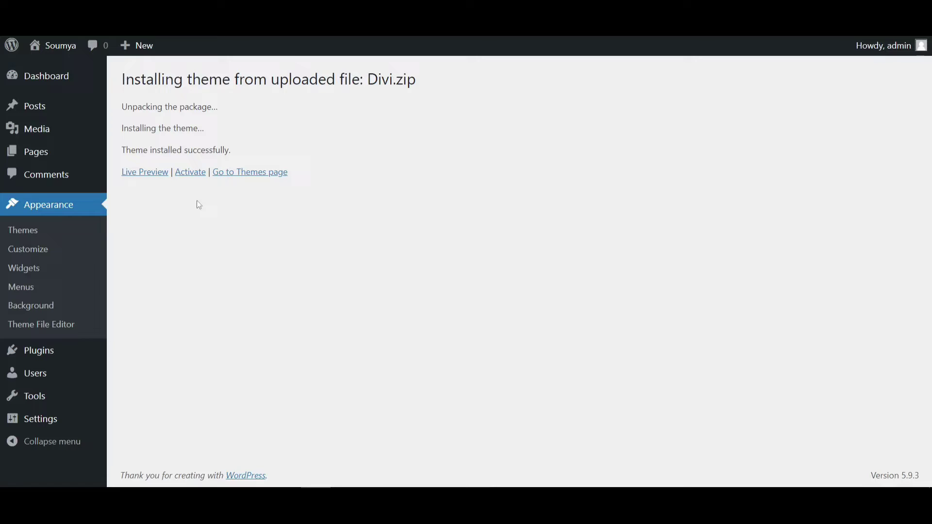
Step: Activate Divi, then save the username and API key under Theme Options > Updates
click(190, 172)
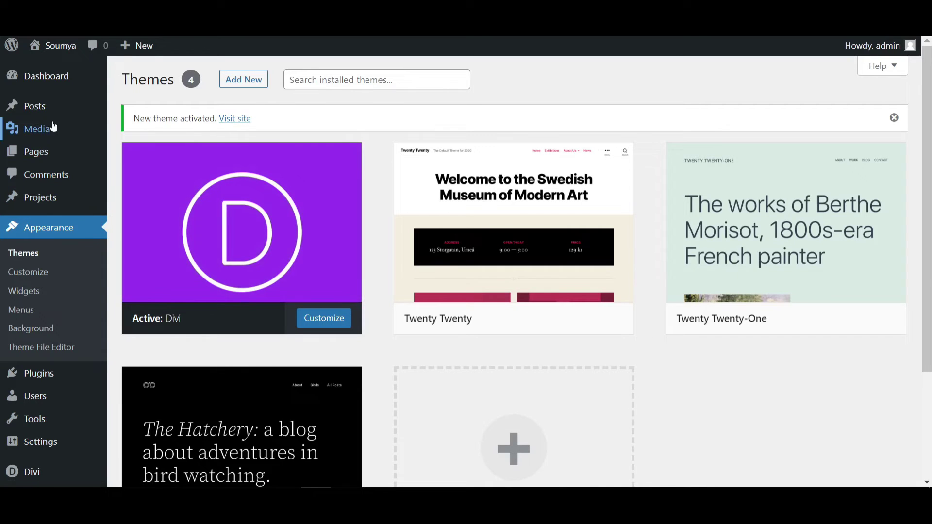
scroll(29, 350, down, 2)
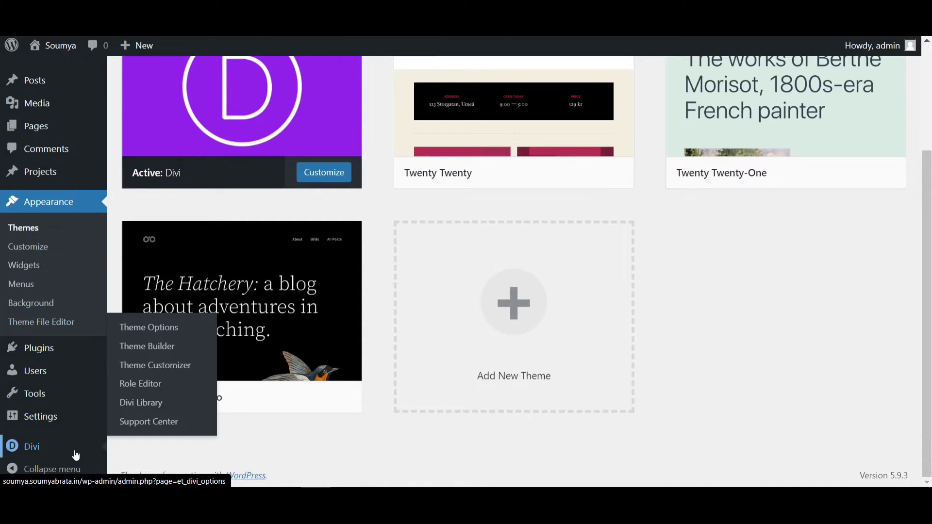
click(125, 336)
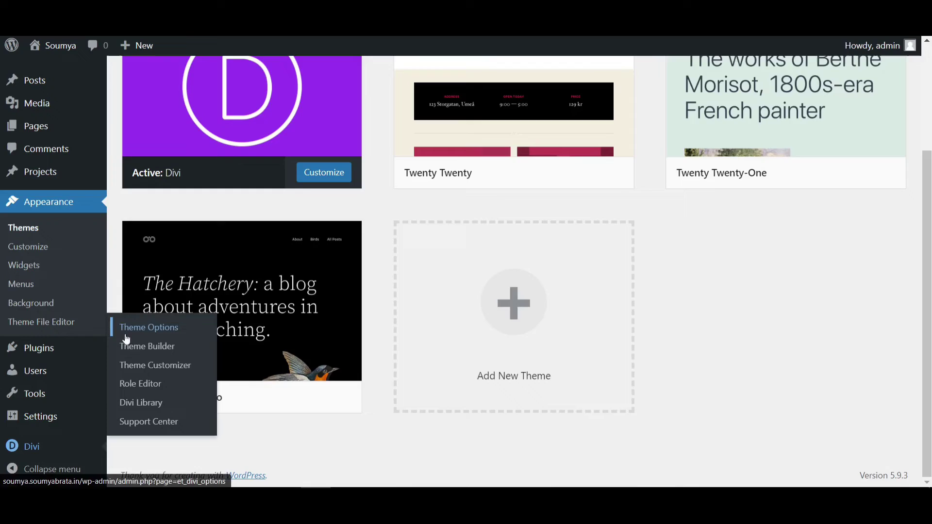
click(646, 184)
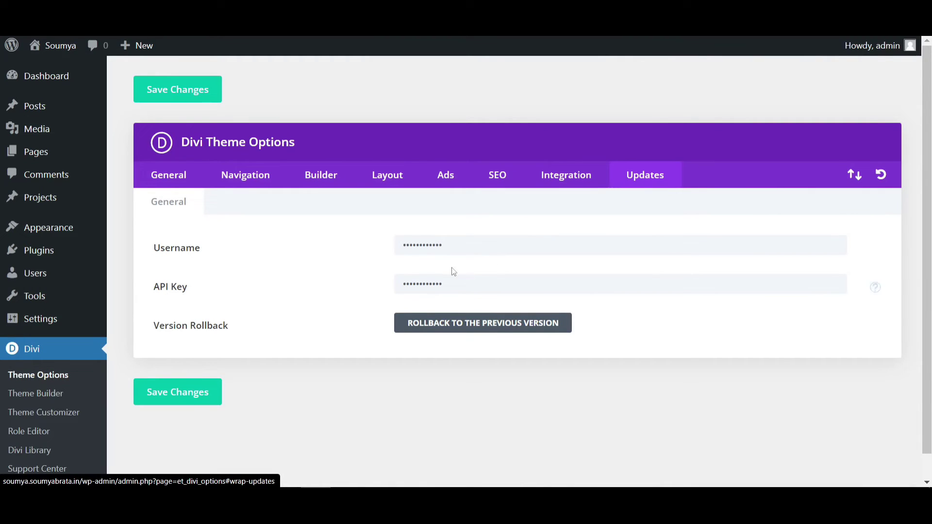
click(205, 407)
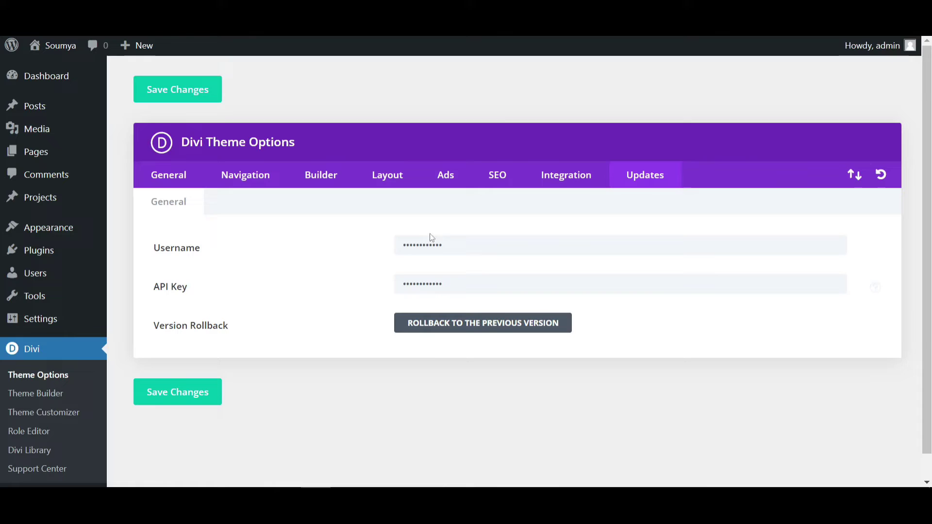
Step: Create a new page titled 'Landing' and publish it
click(72, 73)
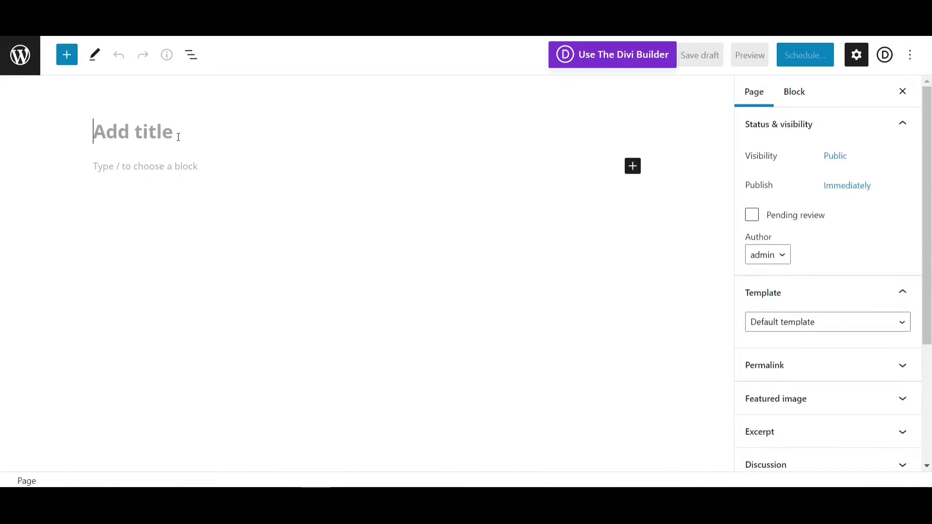
text(Landi)
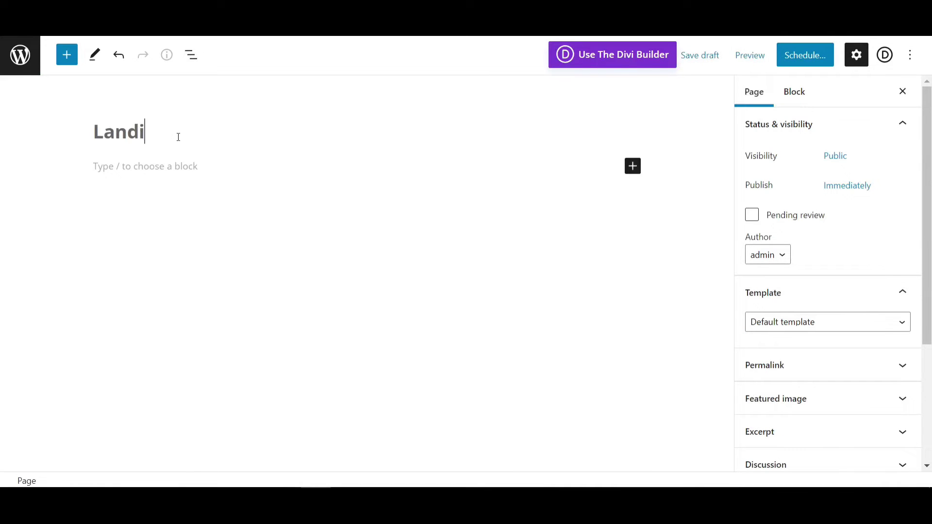
text(ng)
click(812, 63)
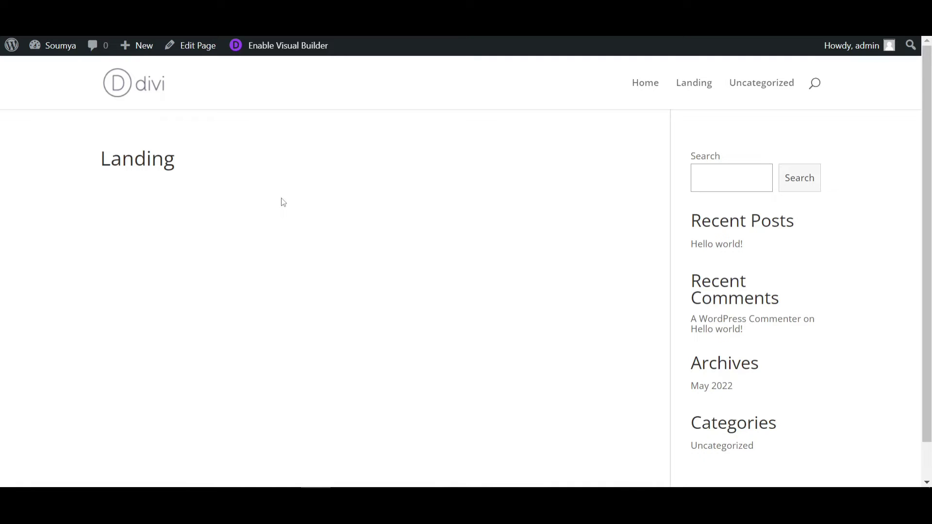
scroll(284, 204, down, 2)
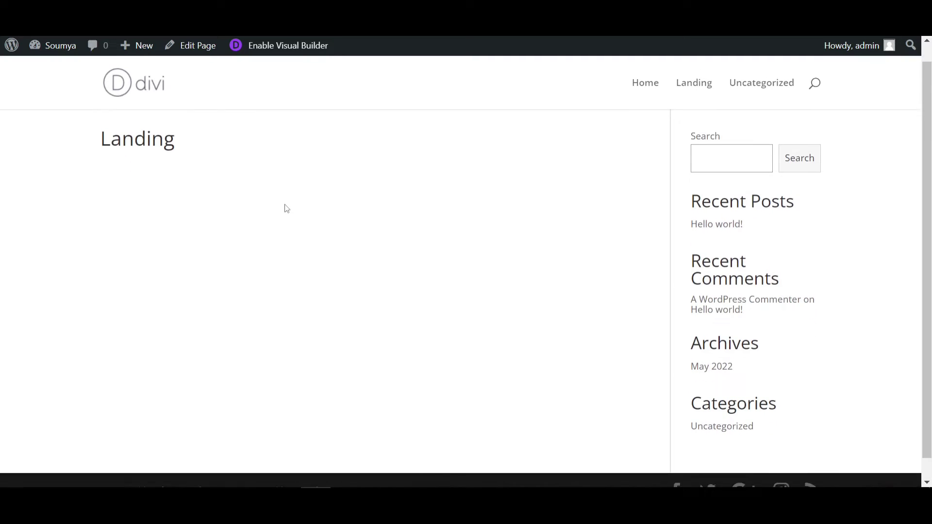
scroll(278, 200, up, 2)
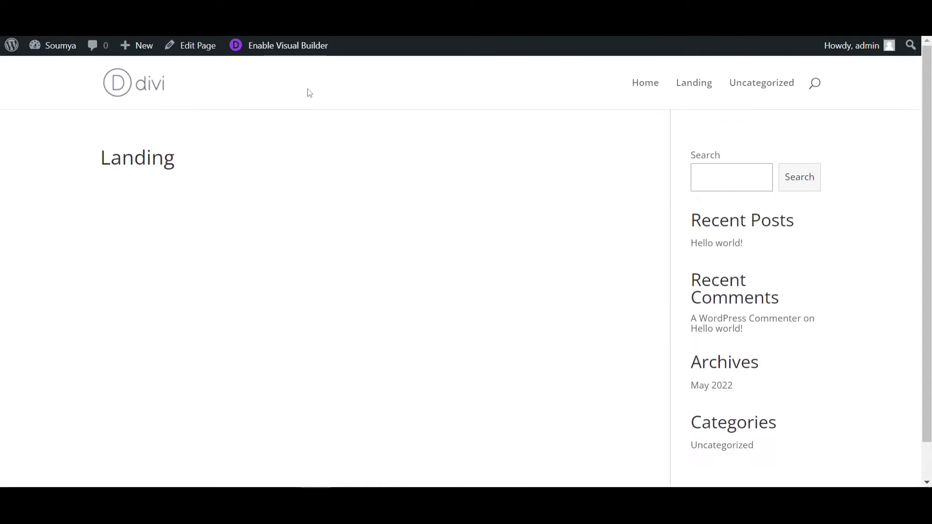
right_click(268, 51)
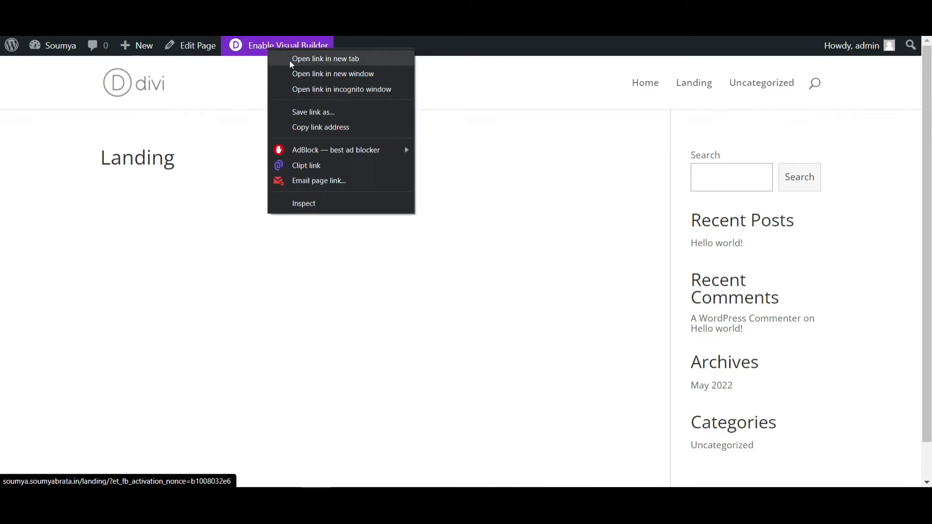
click(290, 60)
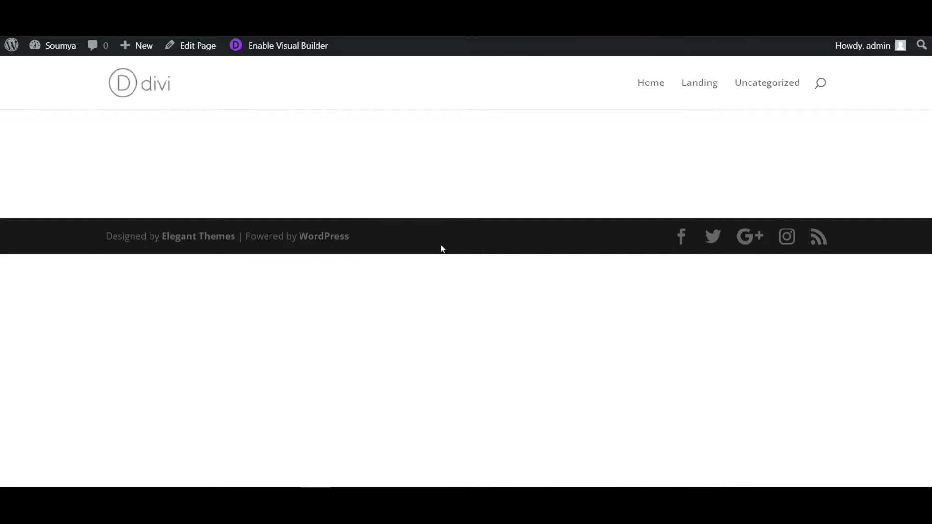
Step: Enable the Divi Visual Builder on the Landing page and browse premade layouts
click(302, 45)
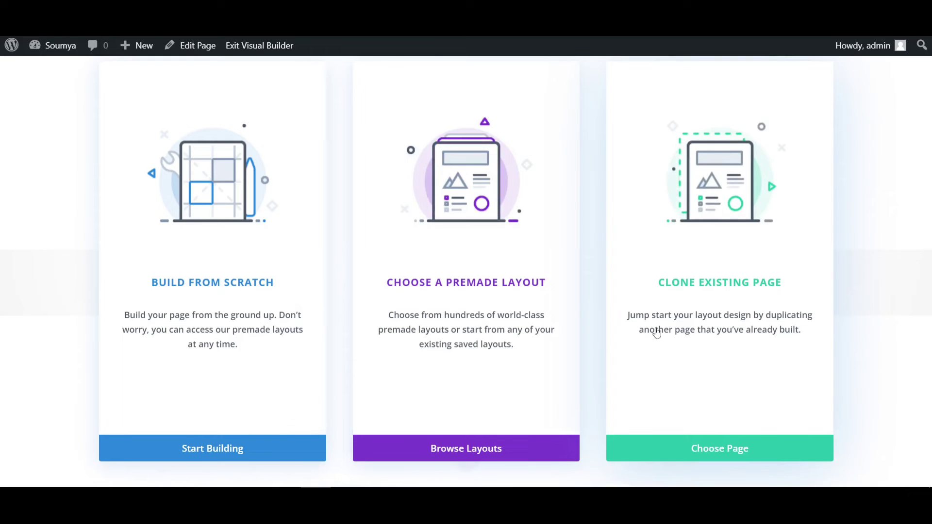
click(451, 449)
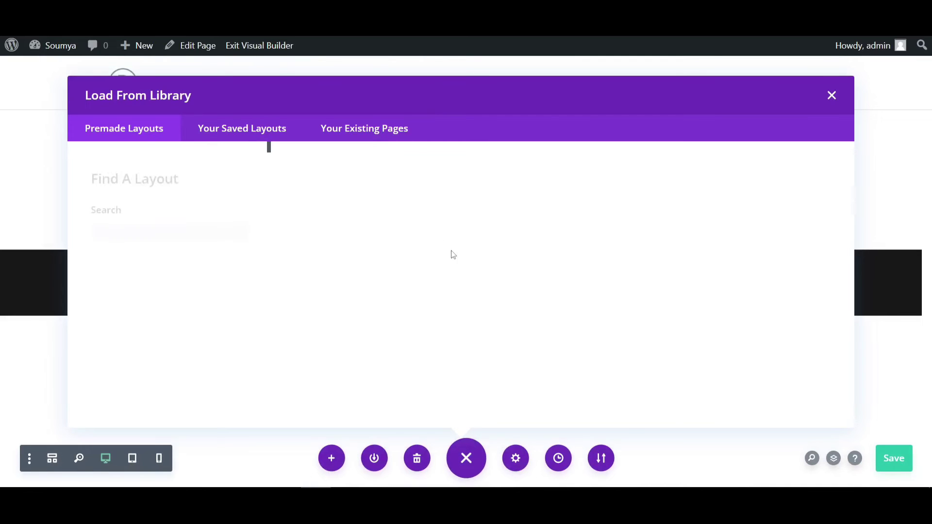
scroll(626, 292, down, 5)
scroll(560, 306, up, 2)
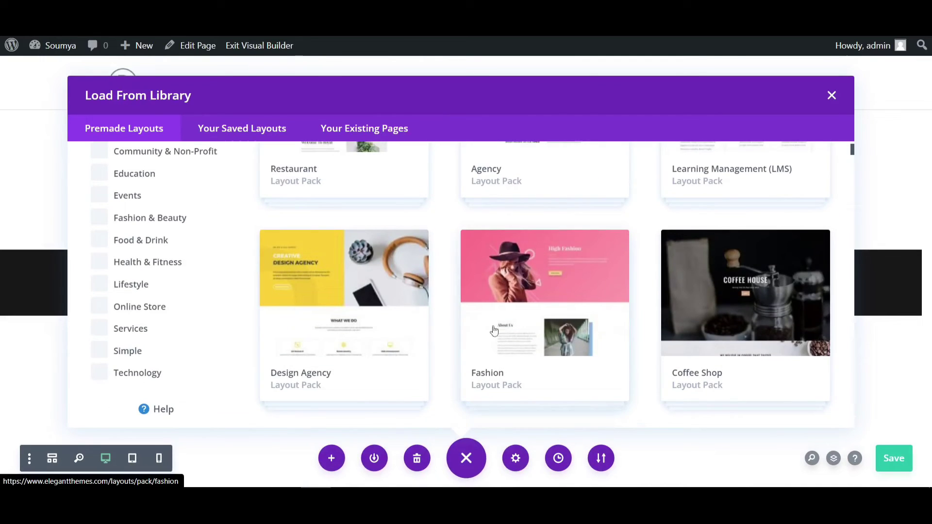
Step: Pick the Coffee Shop pack's Landing layout and apply it to the page
click(774, 290)
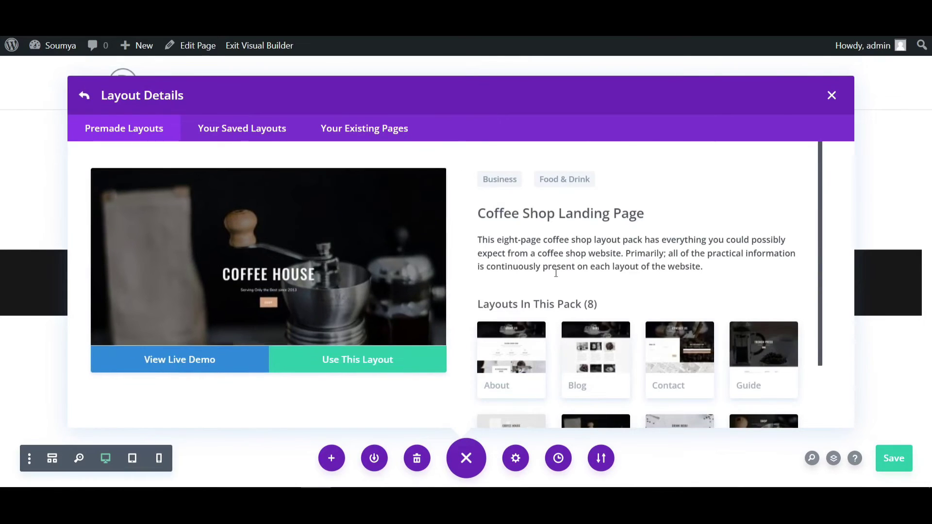
scroll(547, 340, down, 2)
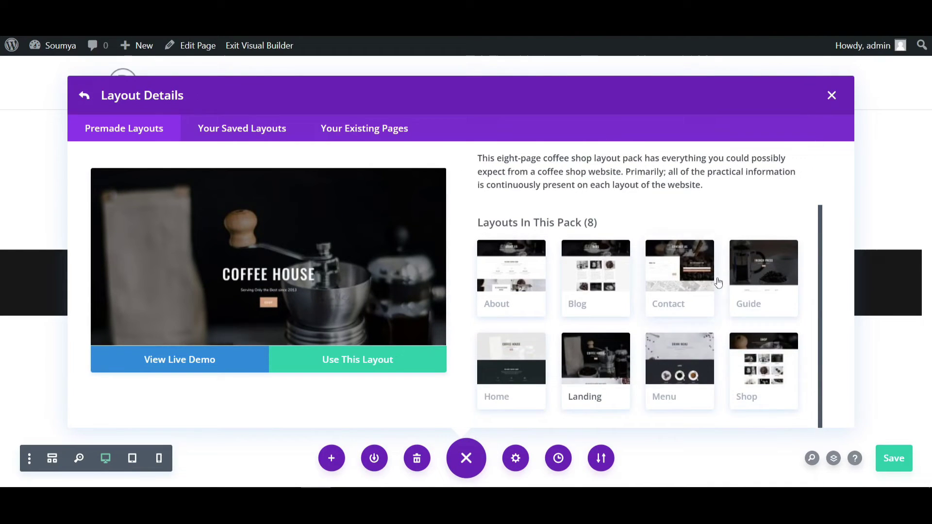
right_click(599, 349)
key(Escape)
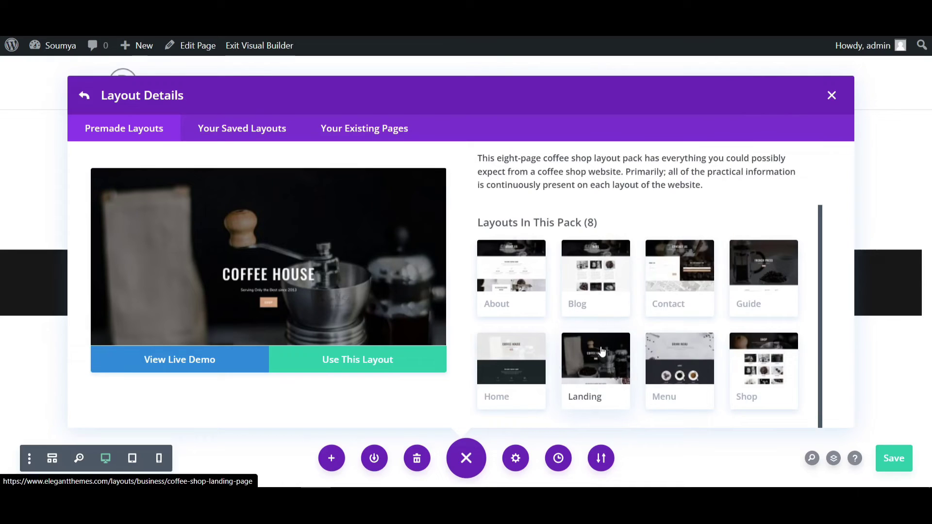
click(365, 371)
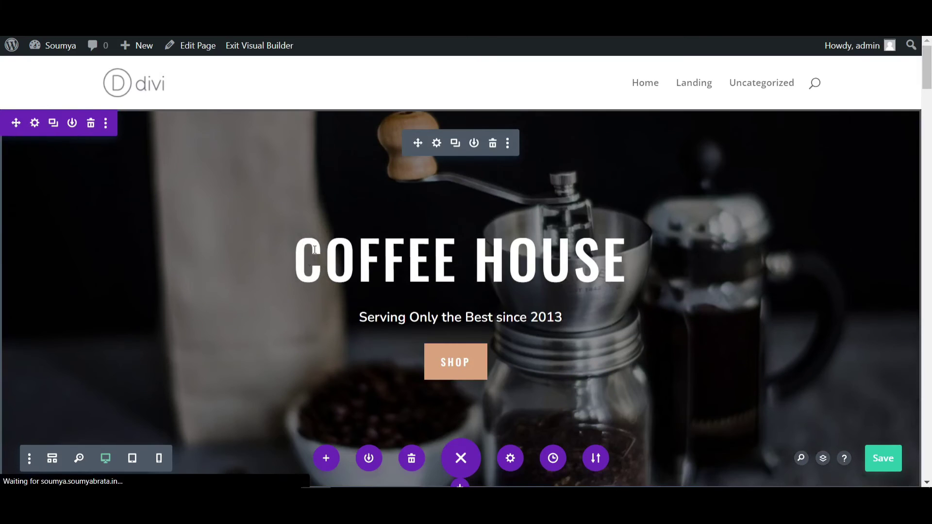
scroll(496, 271, down, 5)
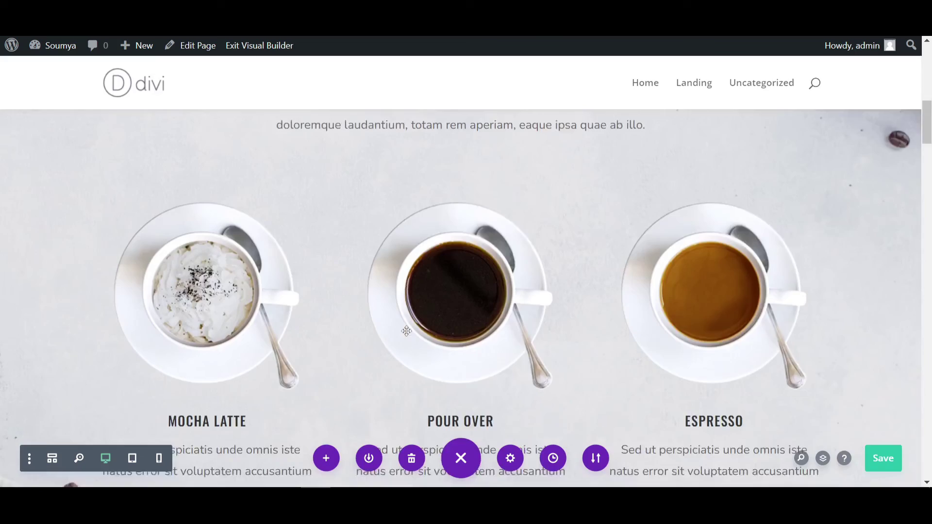
scroll(495, 271, down, 5)
scroll(495, 274, down, 5)
scroll(505, 302, down, 5)
scroll(505, 302, down, 10)
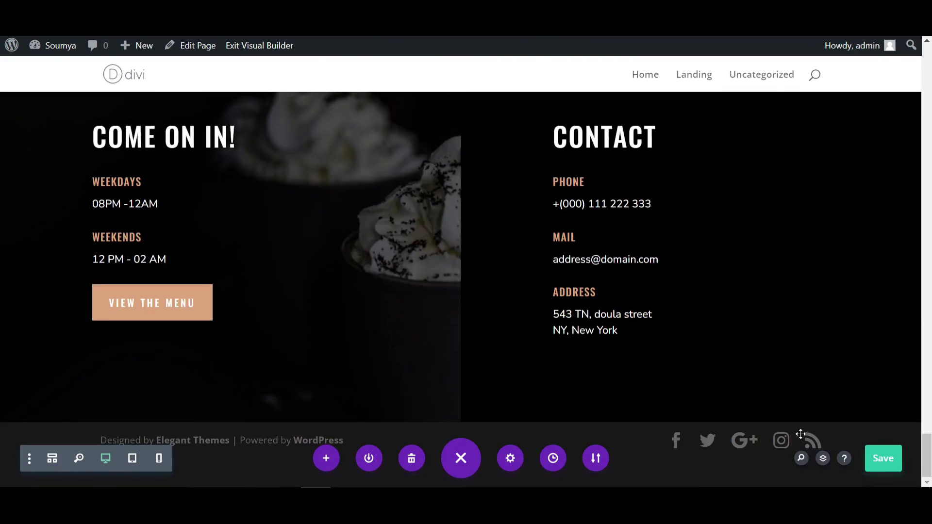
Step: Save the Landing page with the imported Coffee Shop layout
click(882, 461)
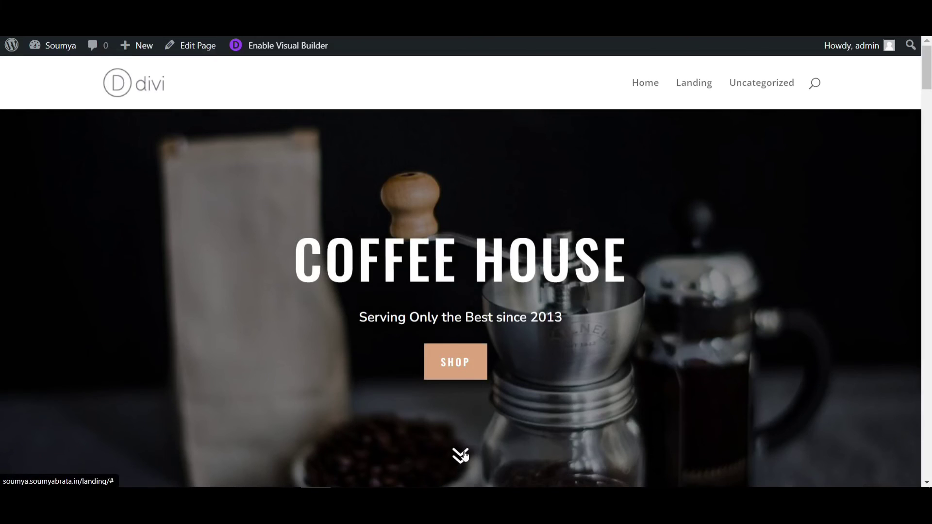
scroll(466, 420, down, 5)
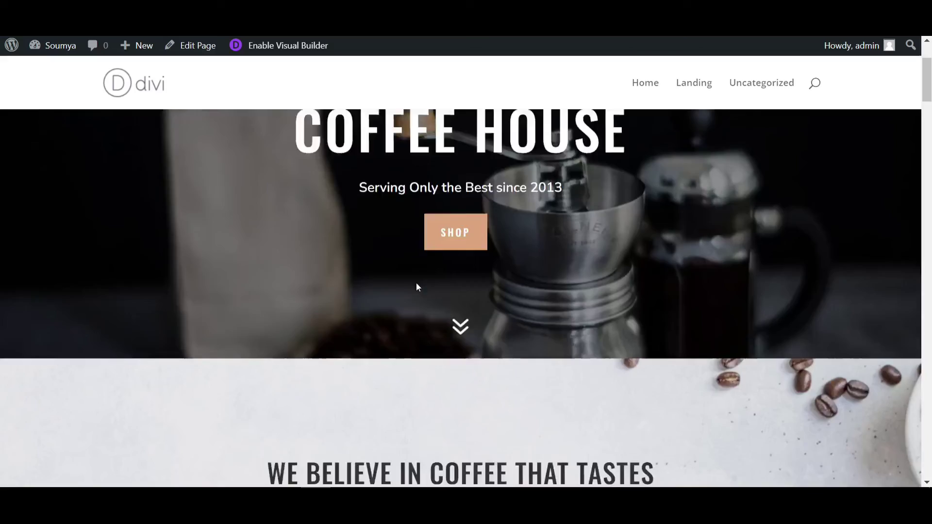
scroll(416, 284, down, 5)
scroll(414, 281, up, 4)
scroll(410, 266, up, 2)
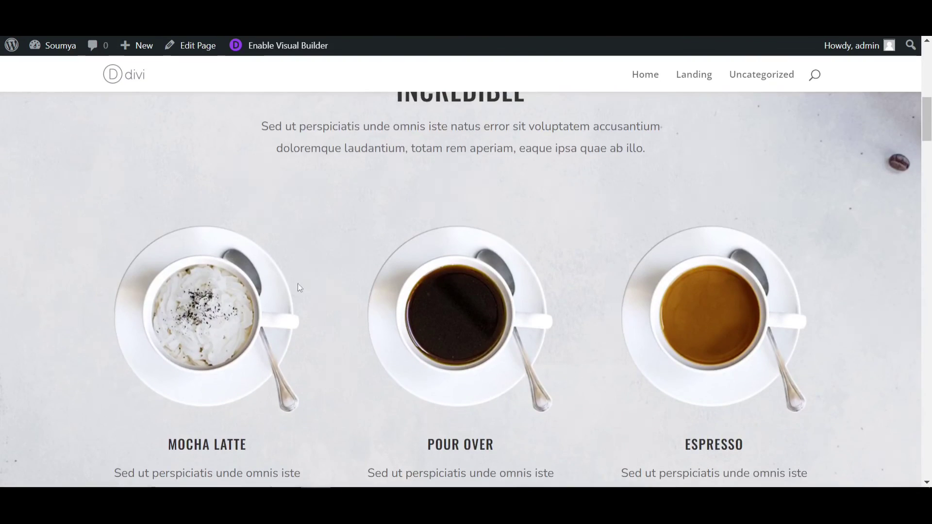
scroll(298, 288, down, 3)
scroll(358, 277, down, 2)
scroll(459, 248, down, 2)
scroll(433, 236, down, 3)
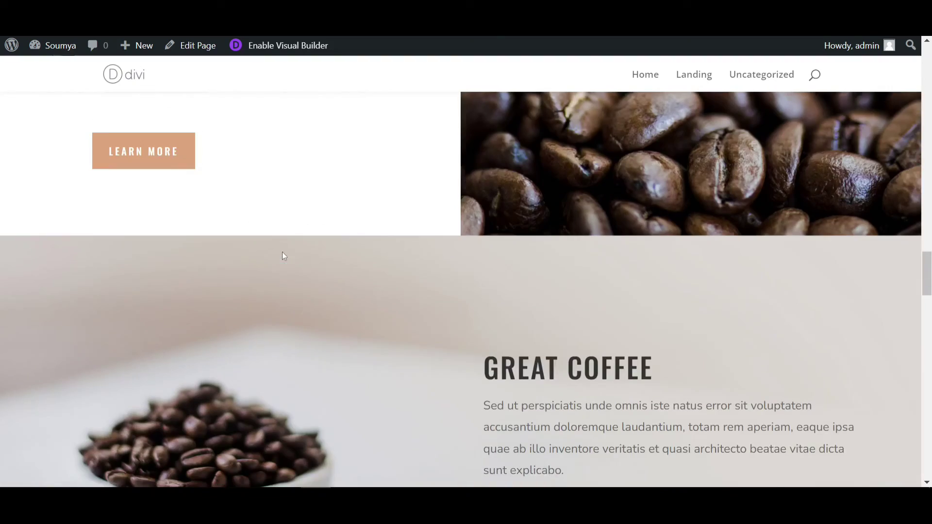
scroll(471, 270, down, 3)
scroll(458, 275, down, 2)
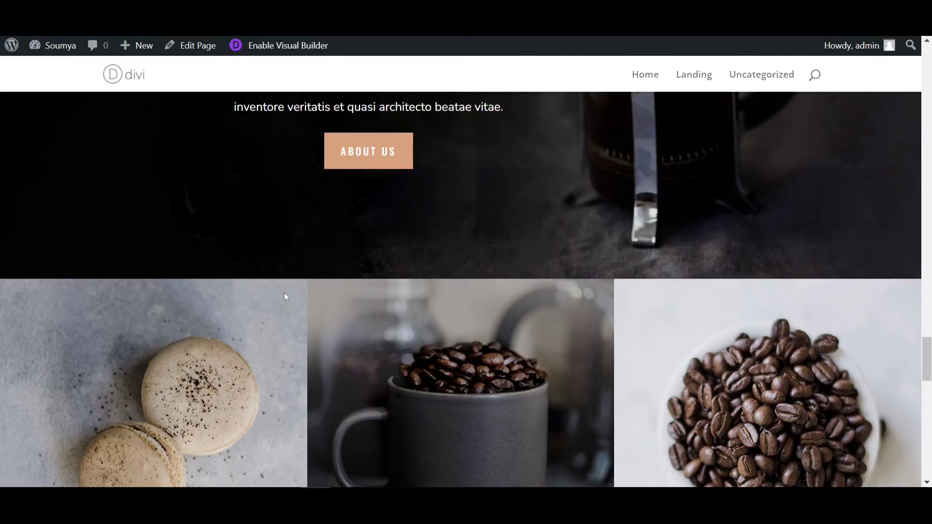
scroll(285, 297, down, 4)
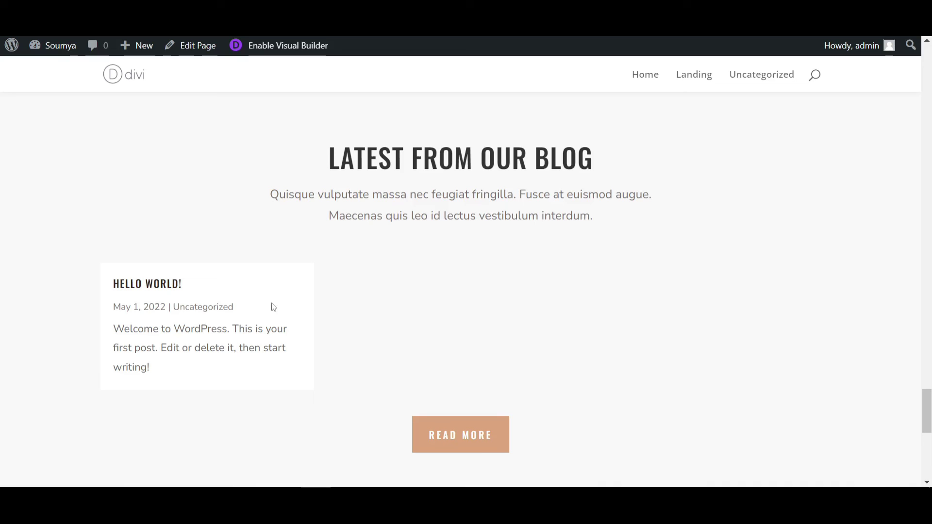
scroll(481, 328, down, 5)
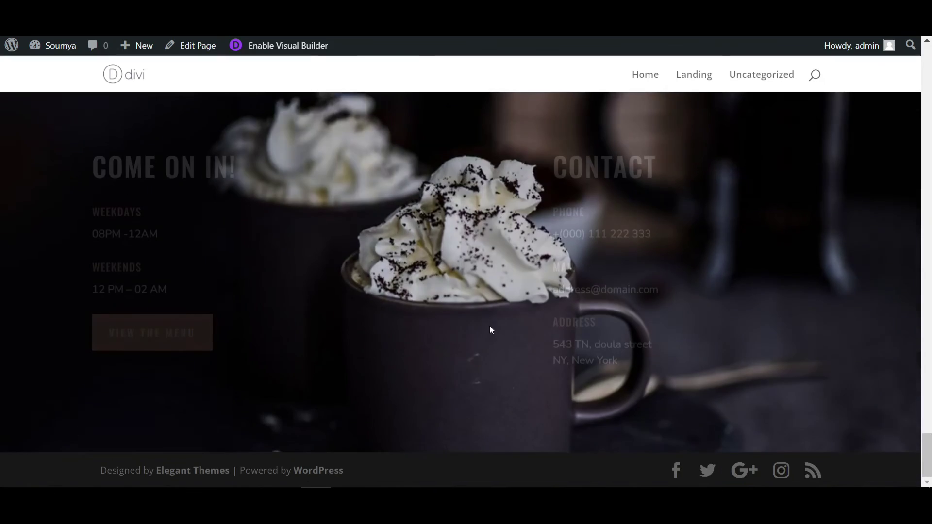
scroll(489, 326, up, 20)
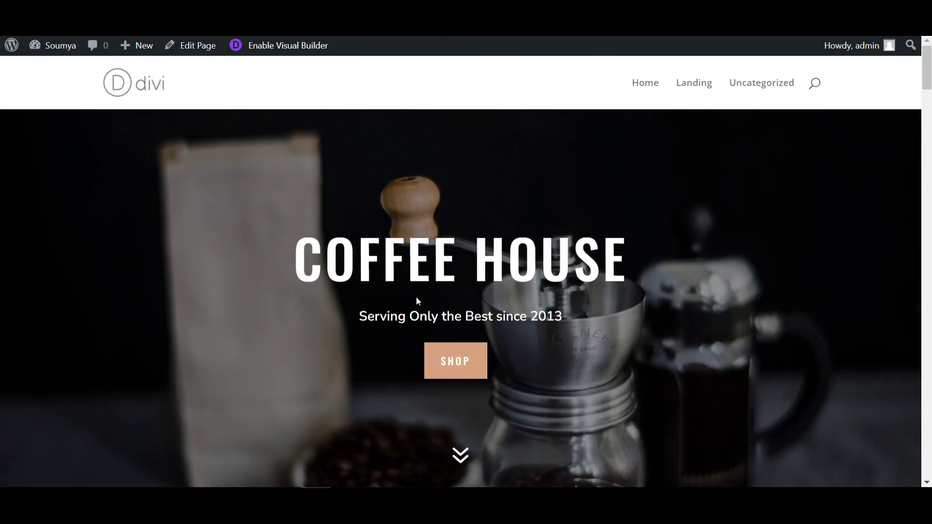